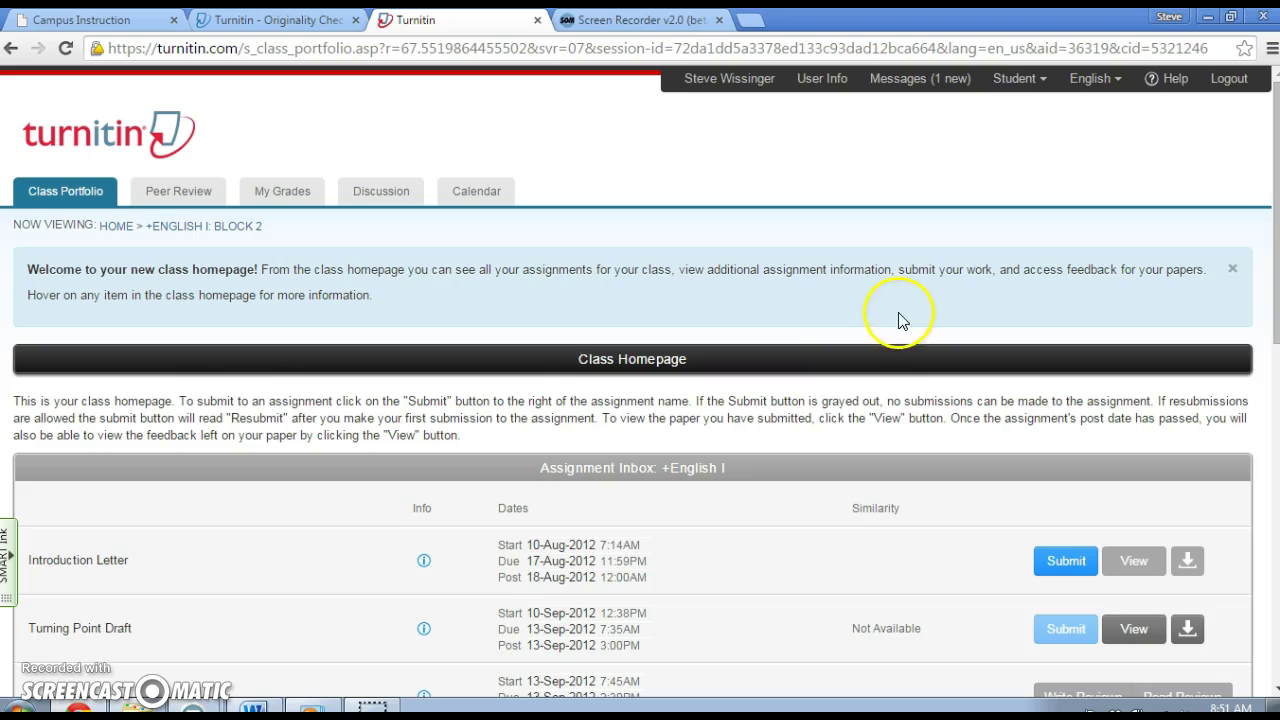
# - Open the first paper to review from the PeerMark assignment that starts 11-Sep-2015
pyautogui.moveTo(1276, 260); pyautogui.dragTo(1276, 323)
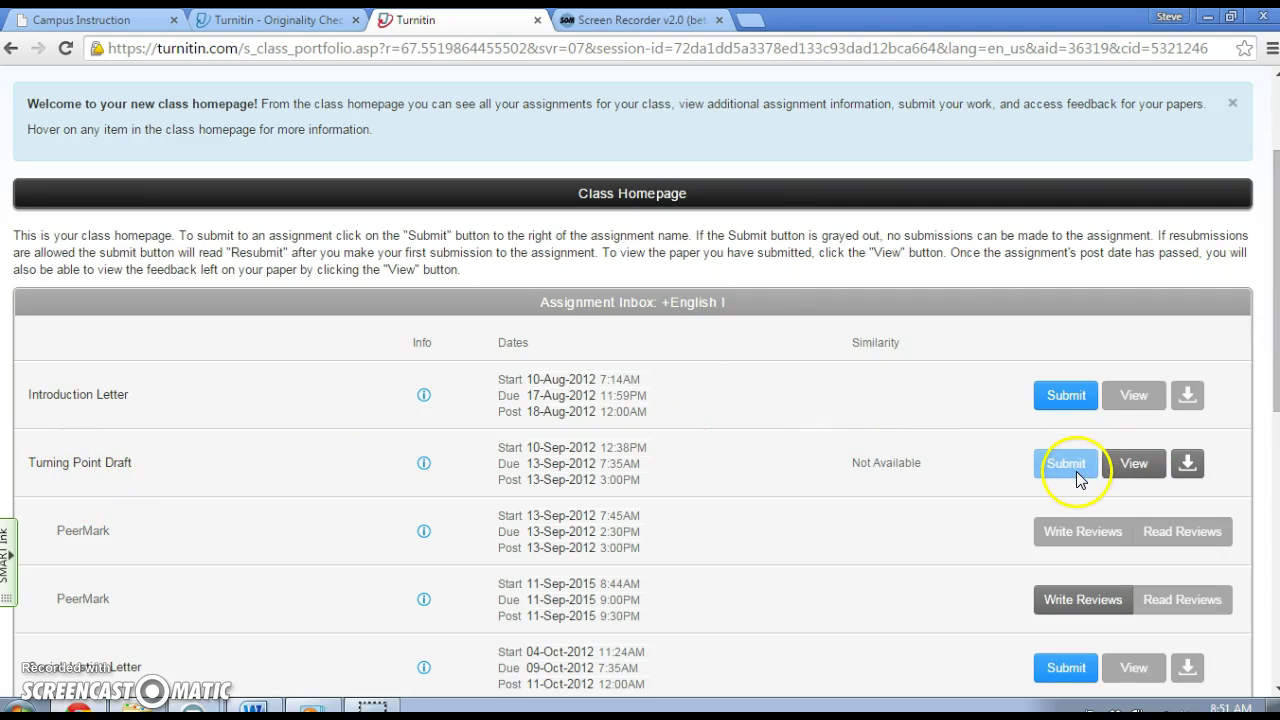
pyautogui.moveTo(1073, 475)
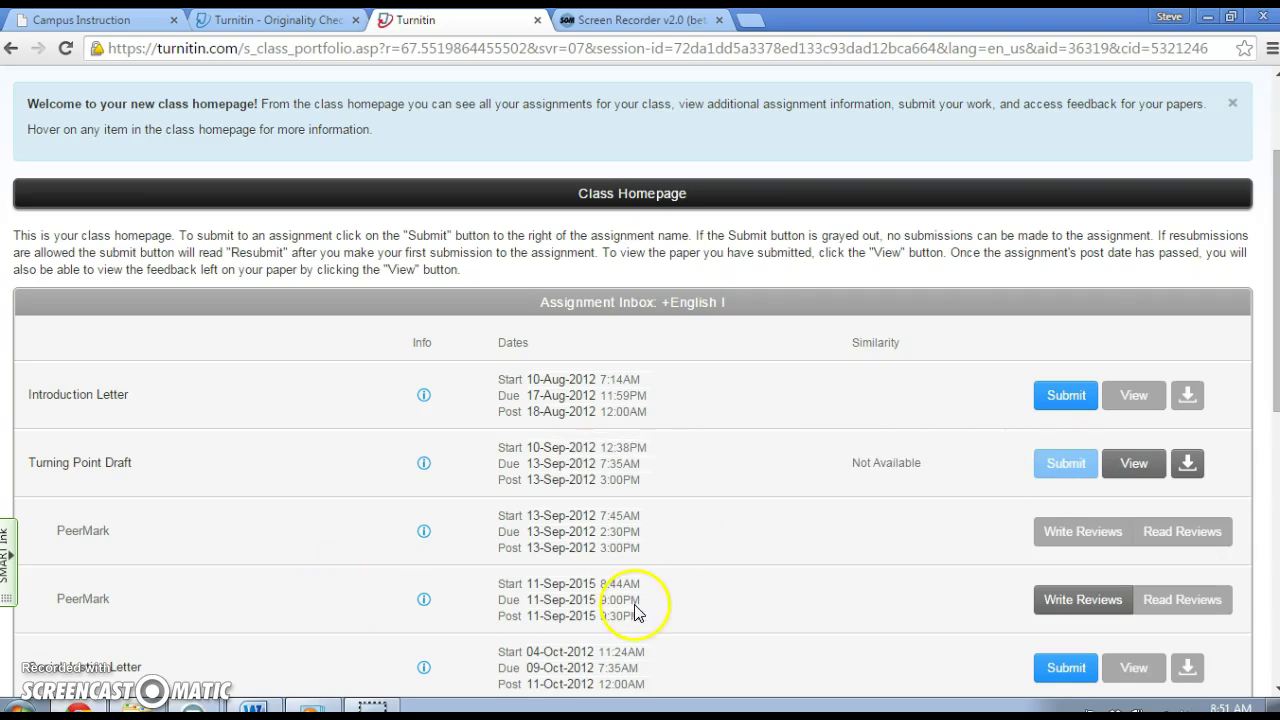
pyautogui.click(1060, 600)
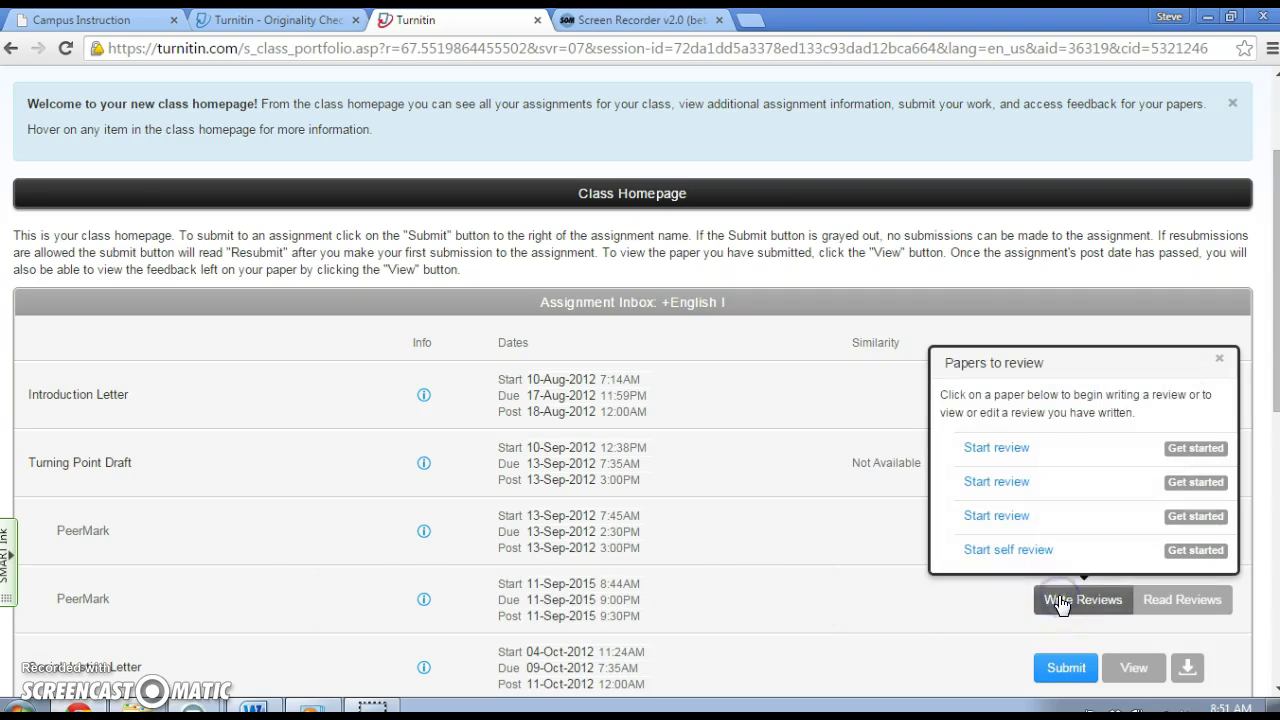
pyautogui.click(1005, 516)
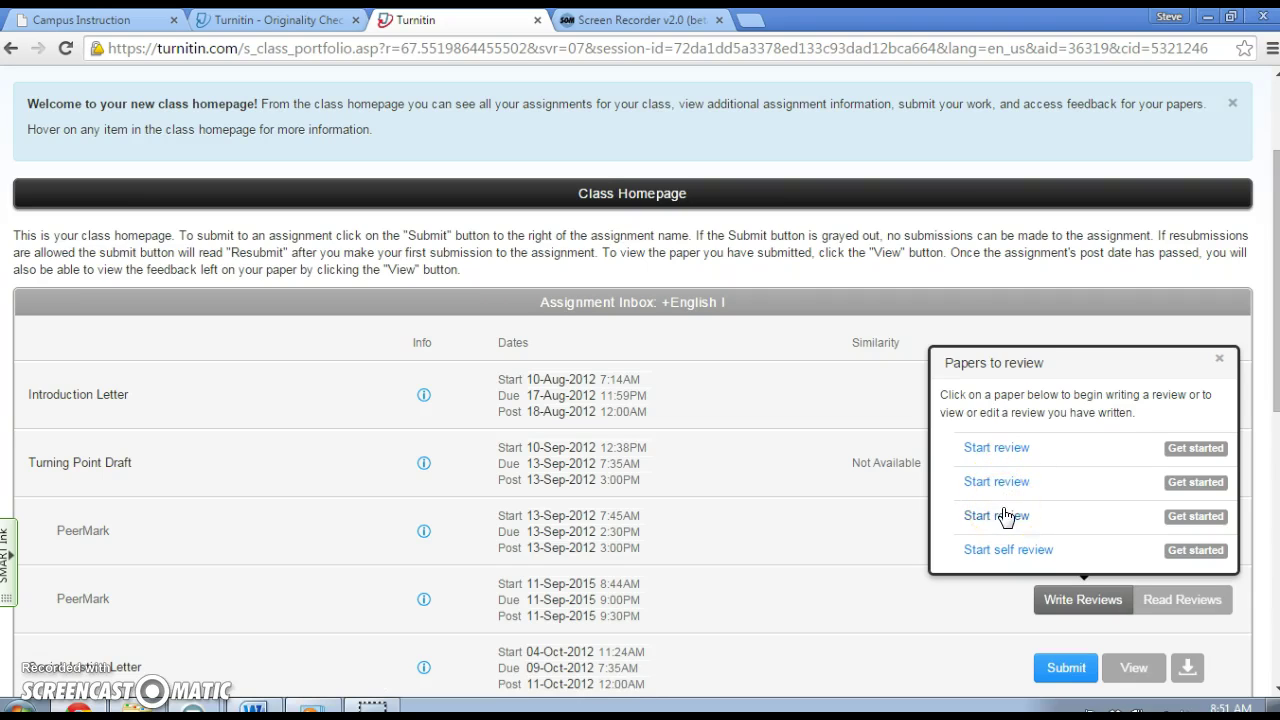
pyautogui.click(1005, 450)
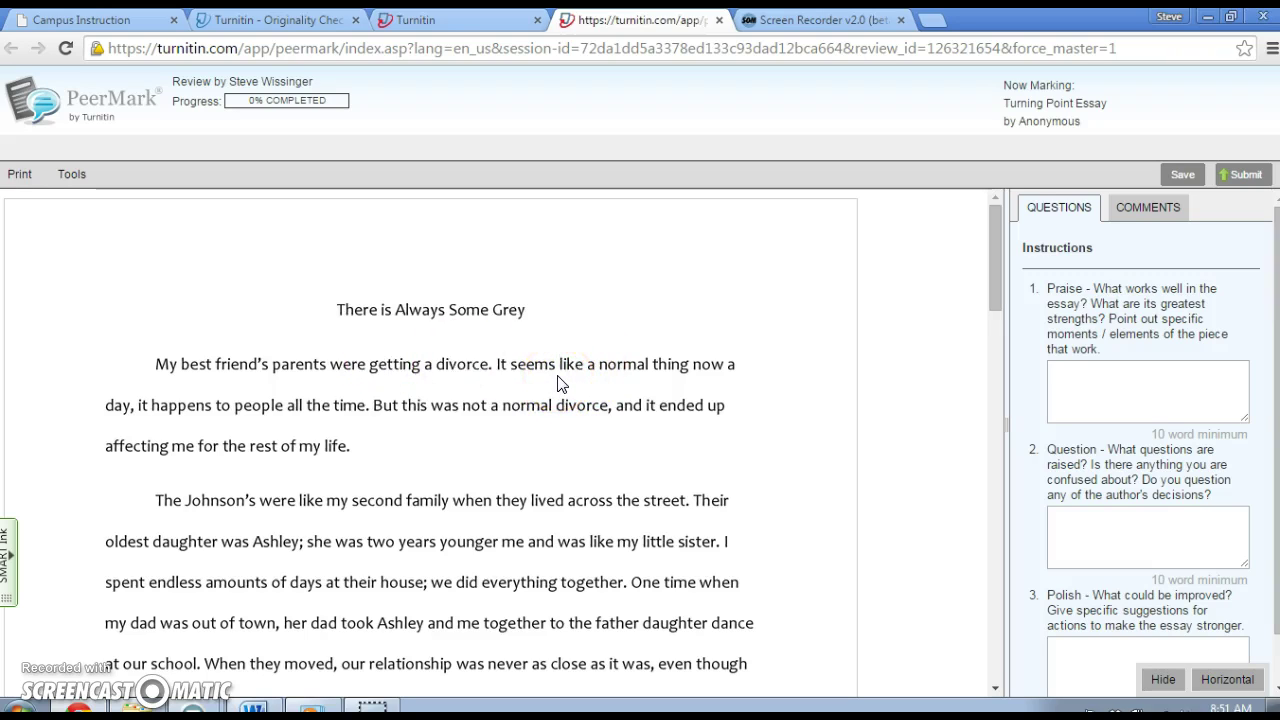
# - Highlight the opening words of the essay's second paragraph and attach the comment "I like this"
pyautogui.moveTo(994, 265); pyautogui.dragTo(993, 297)
pyautogui.moveTo(160, 316); pyautogui.dragTo(390, 320)
pyautogui.write('I like the')
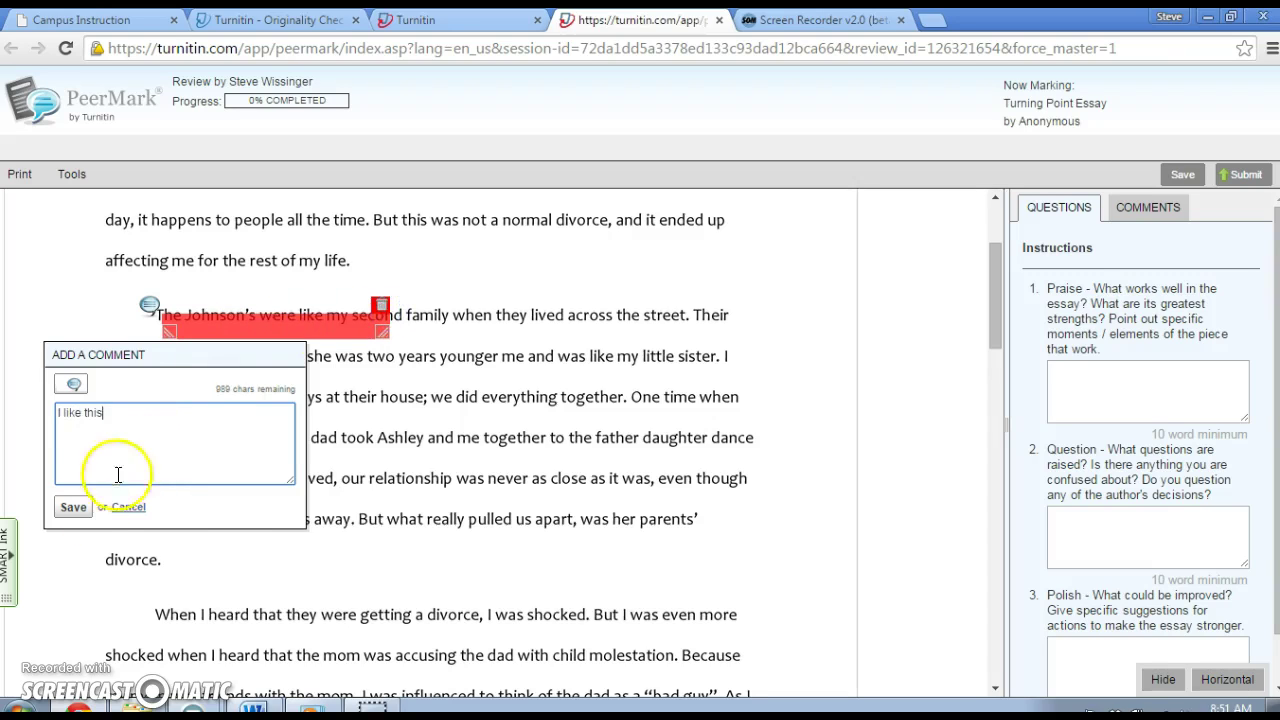
pyautogui.click(72, 507)
# - Add the comment "Work on this" near the end of the second paragraph's second line
pyautogui.click(738, 342)
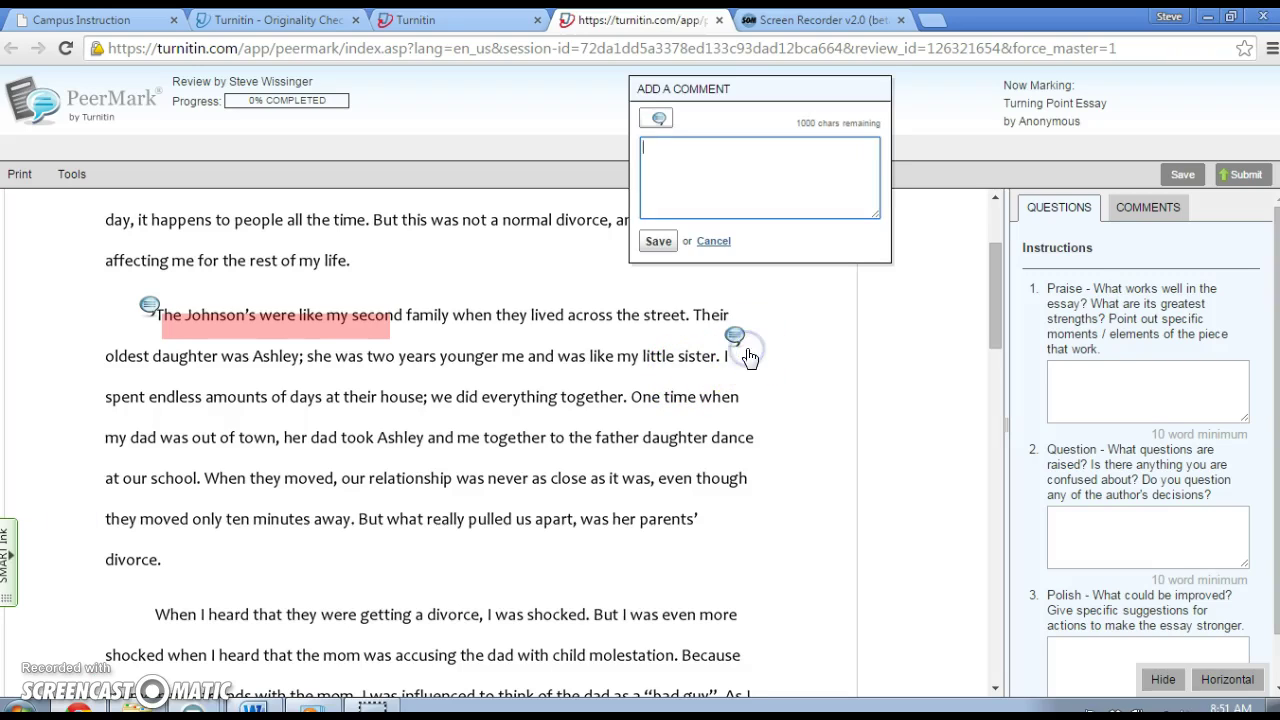
pyautogui.write('Work on this')
pyautogui.click(658, 241)
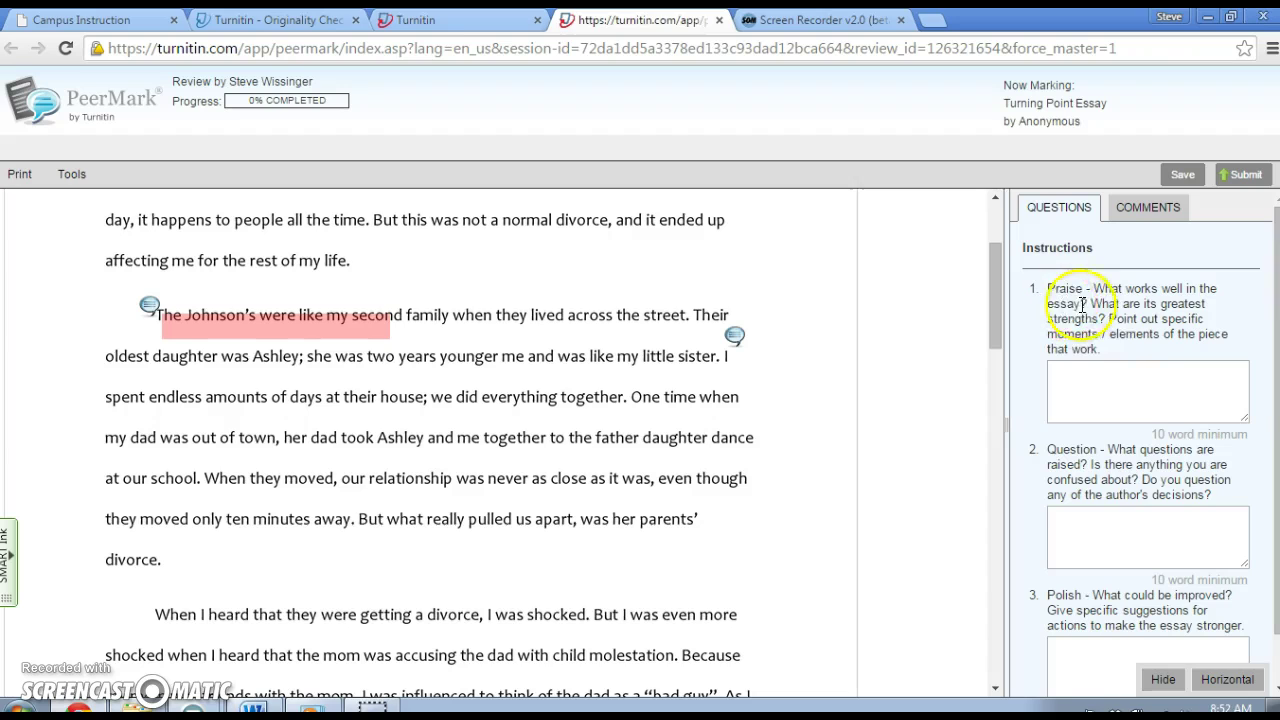
# - Answer the Praise question with "Everything looks good!"
pyautogui.moveTo(1277, 360); pyautogui.dragTo(1276, 391)
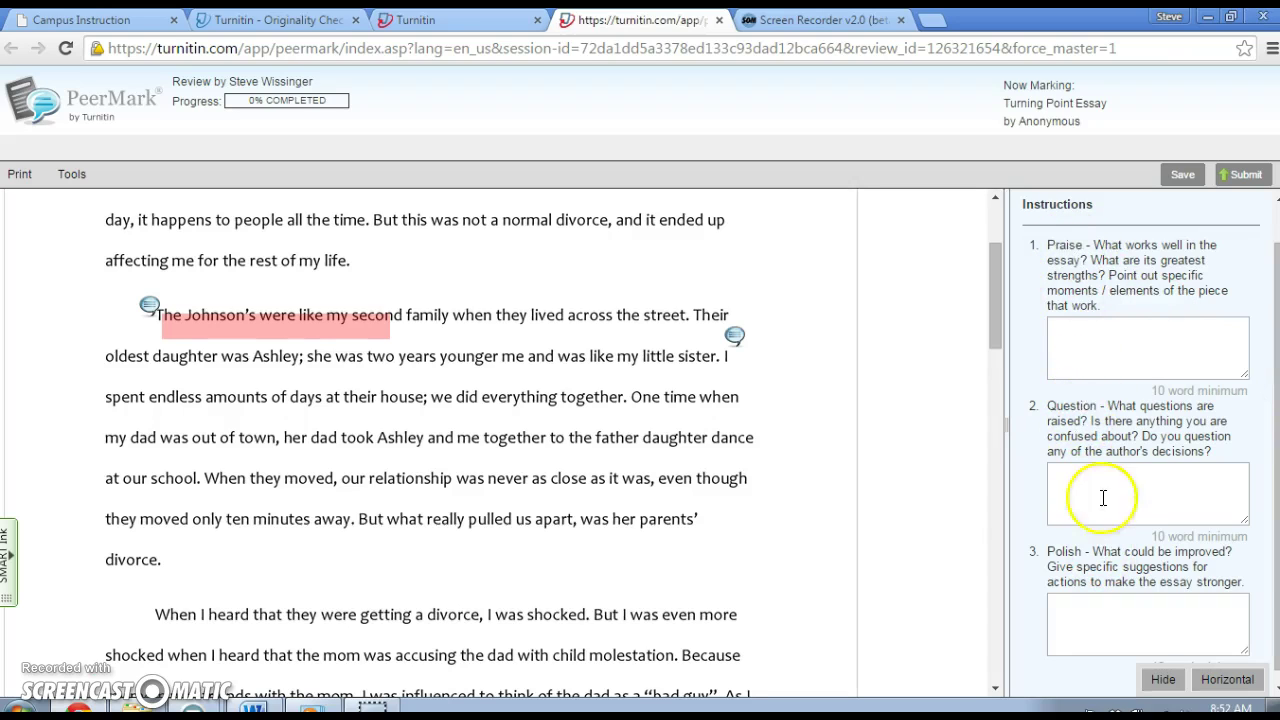
pyautogui.click(1122, 338)
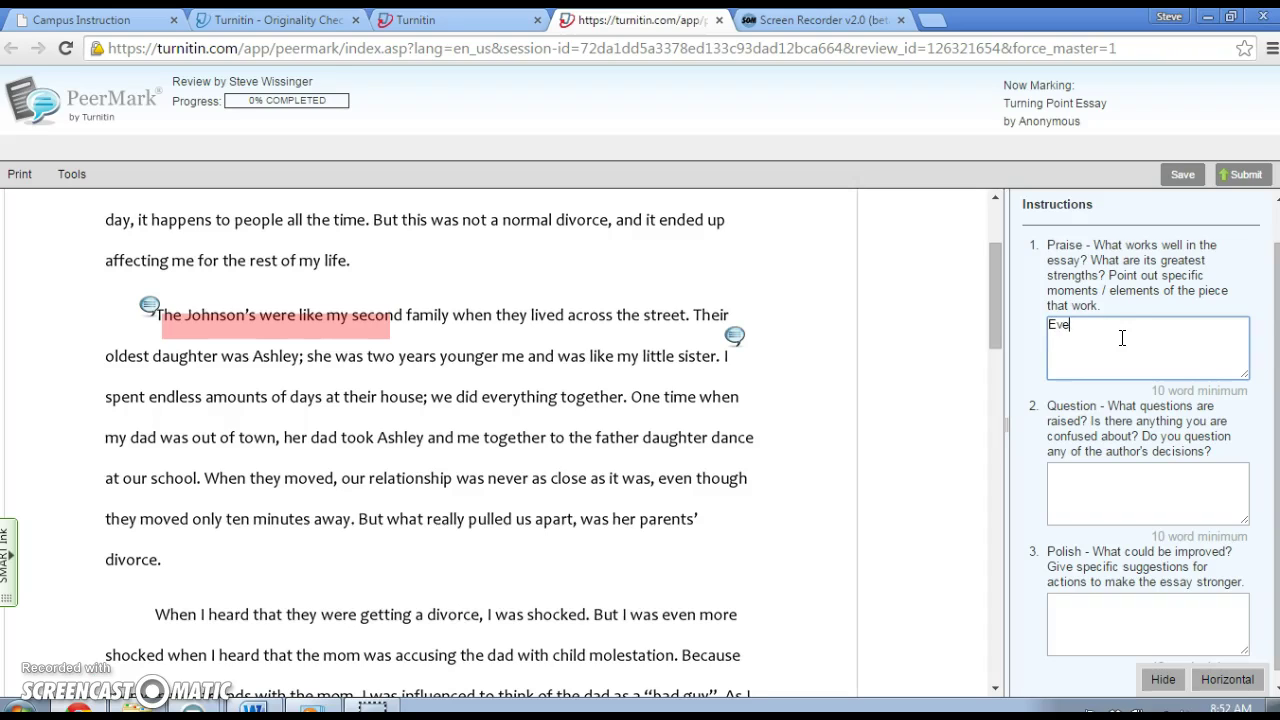
pyautogui.write('Everything looks good!')
# - Replace the Praise answer with "I like the way your hook grabs my attention. The description of the injury in the fourth paragraph is really powerful."
pyautogui.click(1180, 334)
pyautogui.moveTo(1180, 332); pyautogui.dragTo(966, 334)
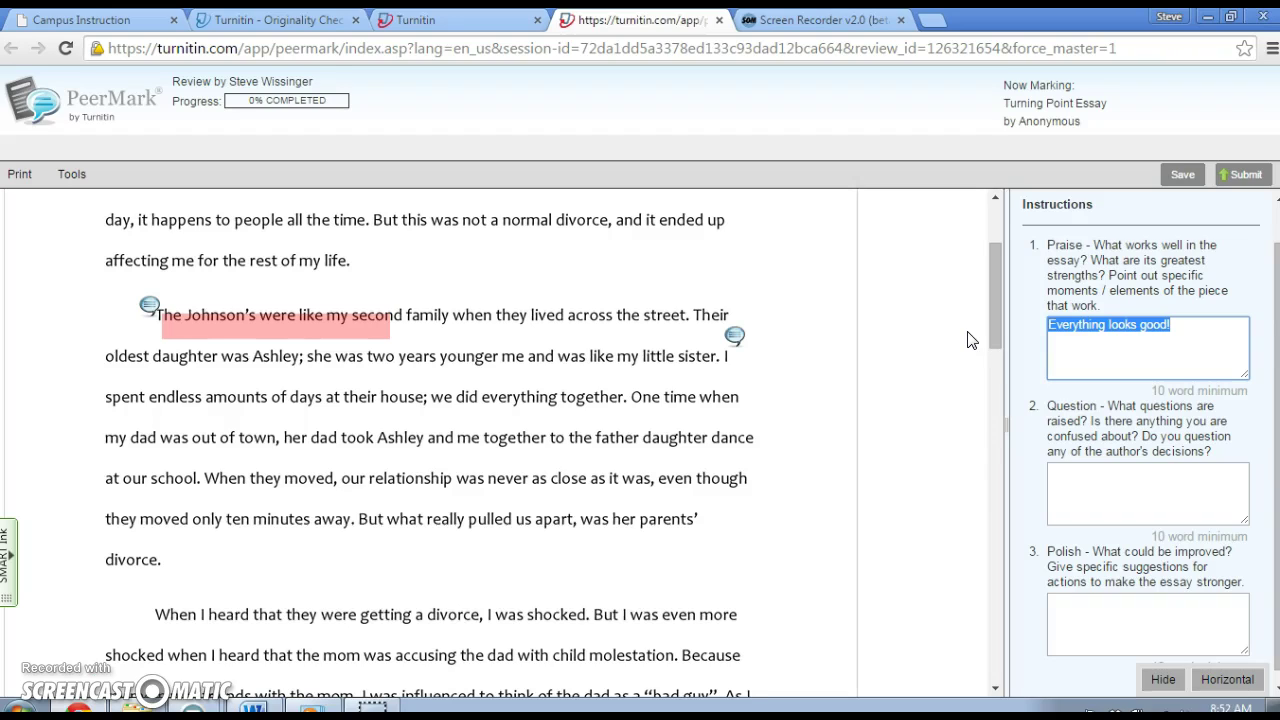
pyautogui.write('I li')
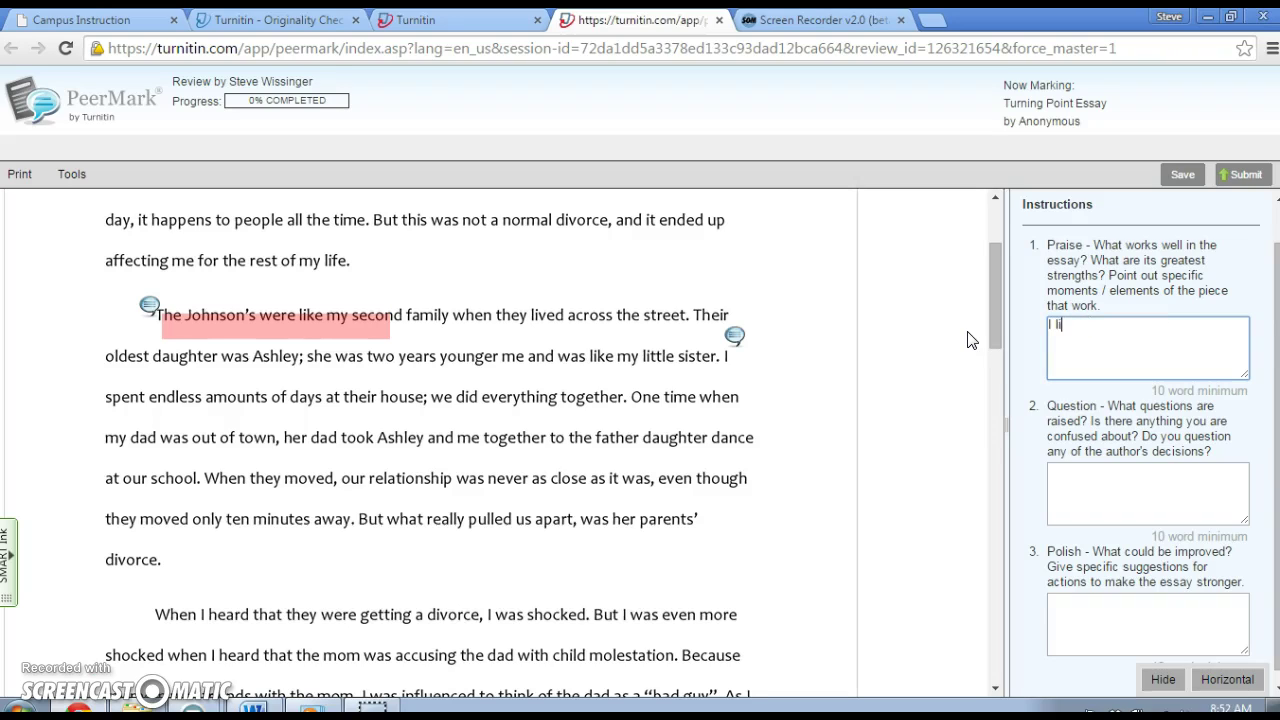
pyautogui.write('ke the way your hook grab')
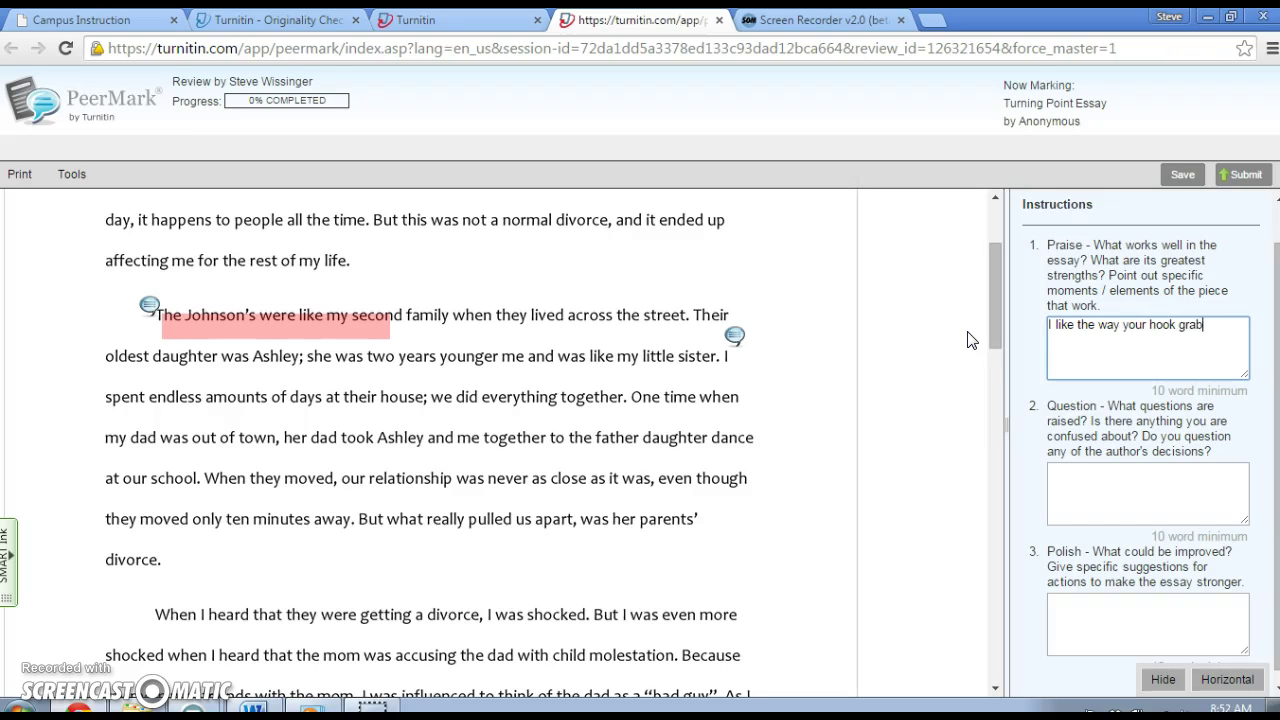
pyautogui.write('s my attention. ')
pyautogui.write('The ')
pyautogui.write('description o')
pyautogui.write('f the in')
pyautogui.write('jury in the fourth parag')
pyautogui.write('raph is really p')
pyautogui.write('owerful.')
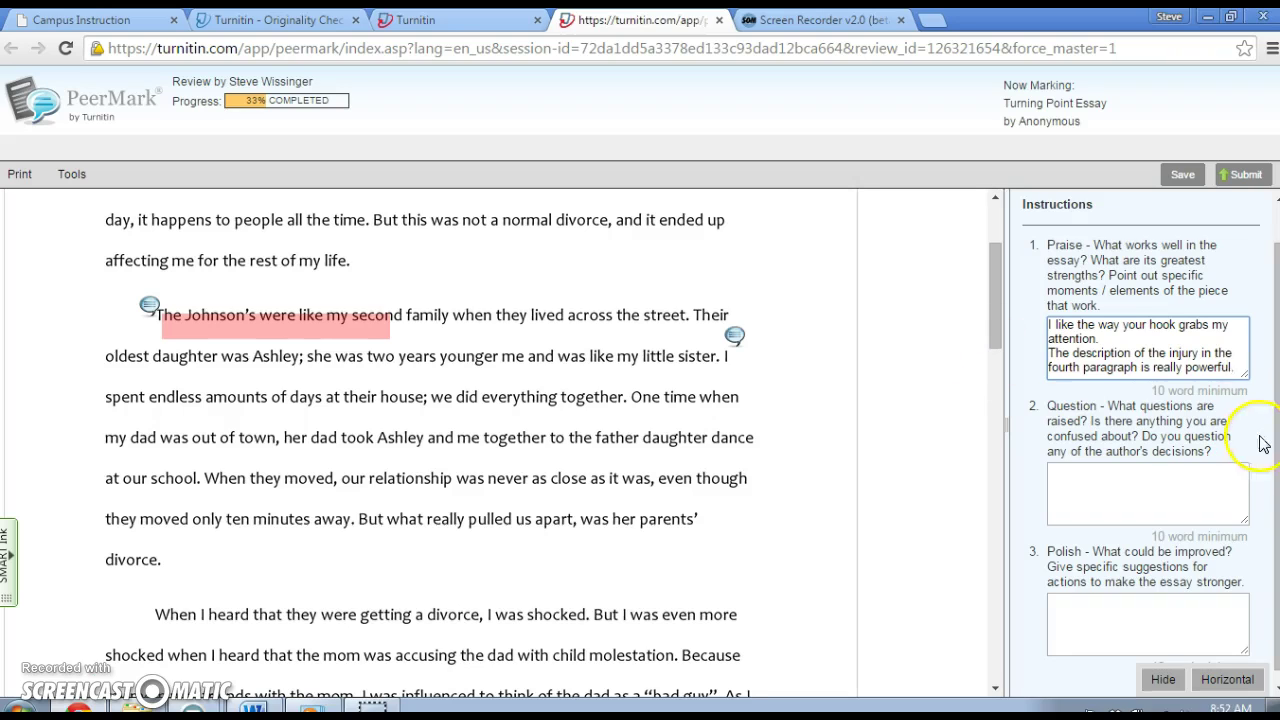
# - Answer the Question prompt with "Have you considered moving the fourth paragraph to the beginning?"
pyautogui.click(1103, 487)
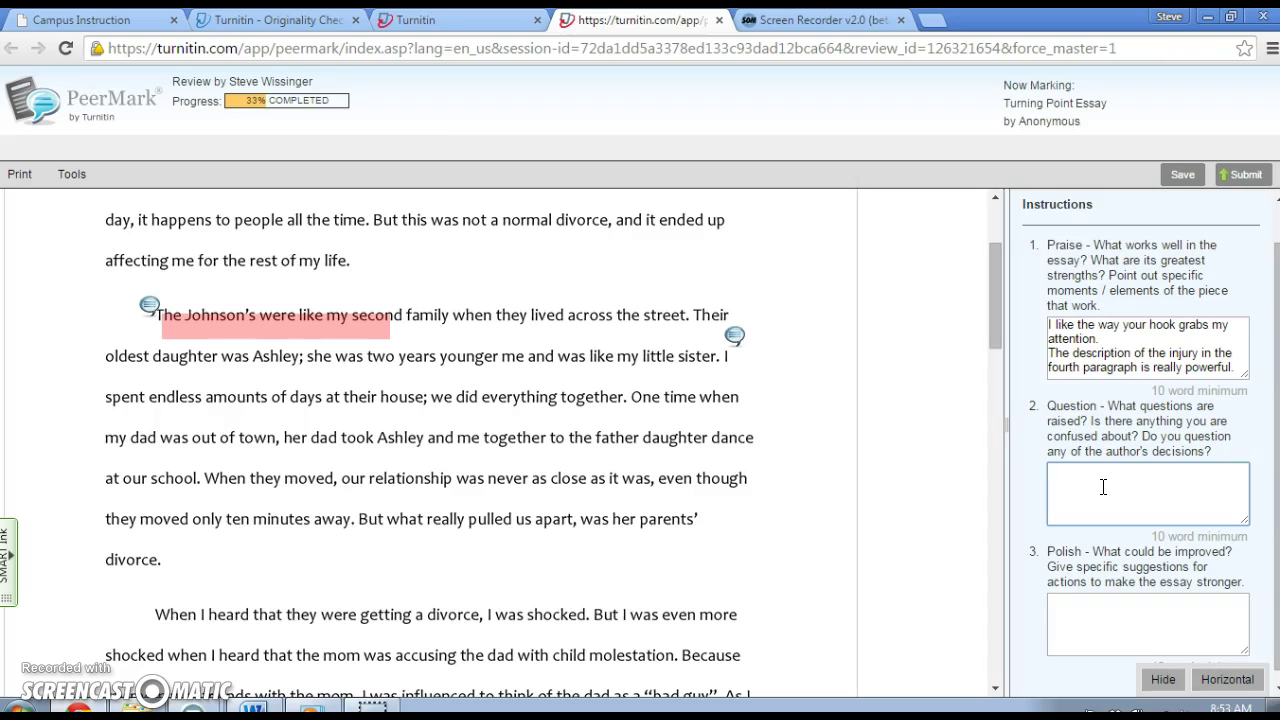
pyautogui.write('Have you considered moving the fourth paragraph to the beginning')
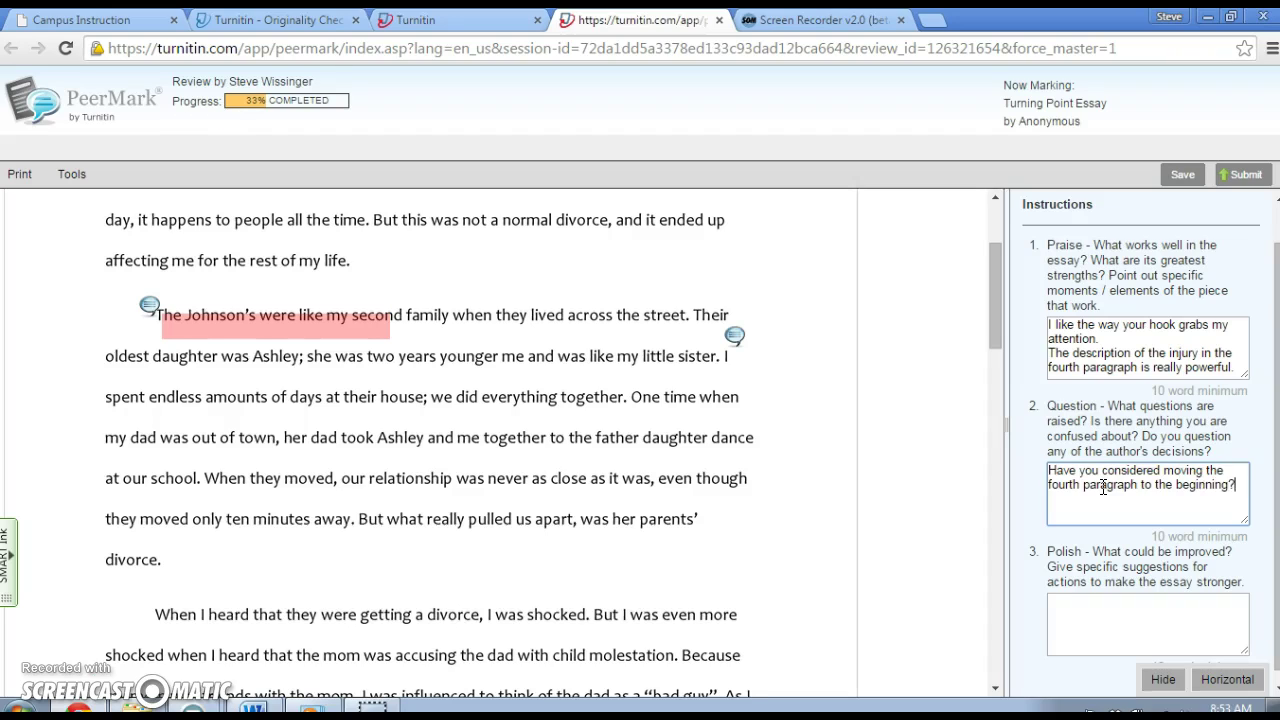
# - Add "Why did you make the decision to quit?" as a second line of the Question answer and delete it again
pyautogui.write('? Wh')
pyautogui.write('y did yo ude')
pyautogui.write(' make tha')
pyautogui.write(' decision to qu')
pyautogui.write('it')
pyautogui.write('?')
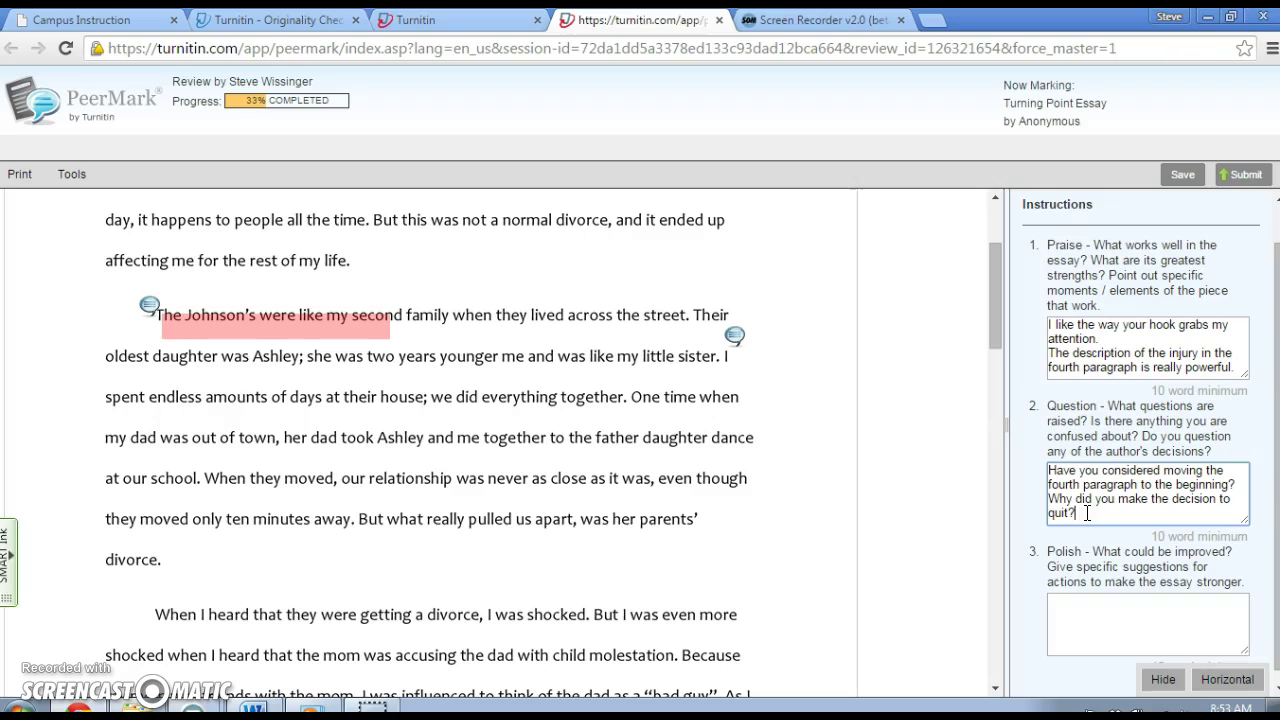
pyautogui.tripleClick(1044, 506)
pyautogui.press('BackSpace')
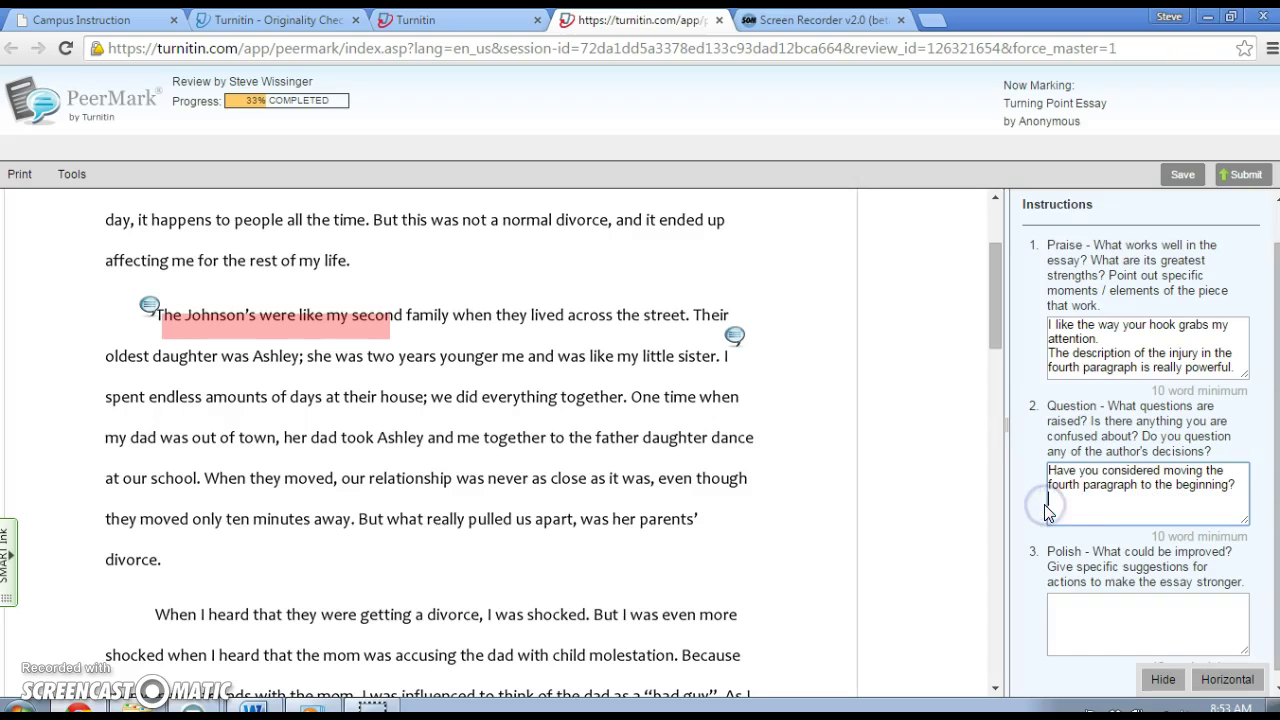
# - Try "It all looks good!" and "Bad organization." as answers to the Polish question
pyautogui.click(1097, 608)
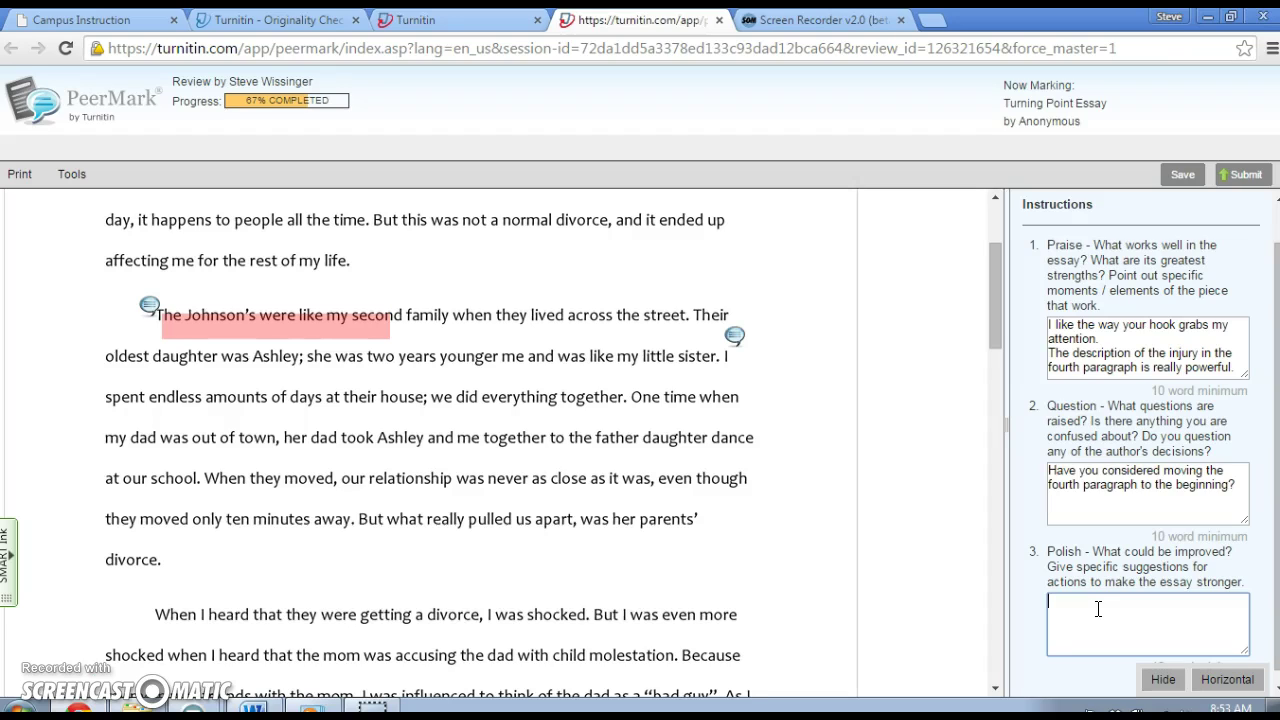
pyautogui.write('It all looks good!')
pyautogui.moveTo(1150, 607); pyautogui.dragTo(1011, 586)
pyautogui.write('Bad organization.')
# - Replace the Polish answer with "Make your thesis clearer in your introduction. Your details about the game in the fifth paragraph could be more vivid."
pyautogui.click(1153, 622)
pyautogui.moveTo(1153, 622); pyautogui.dragTo(1060, 600)
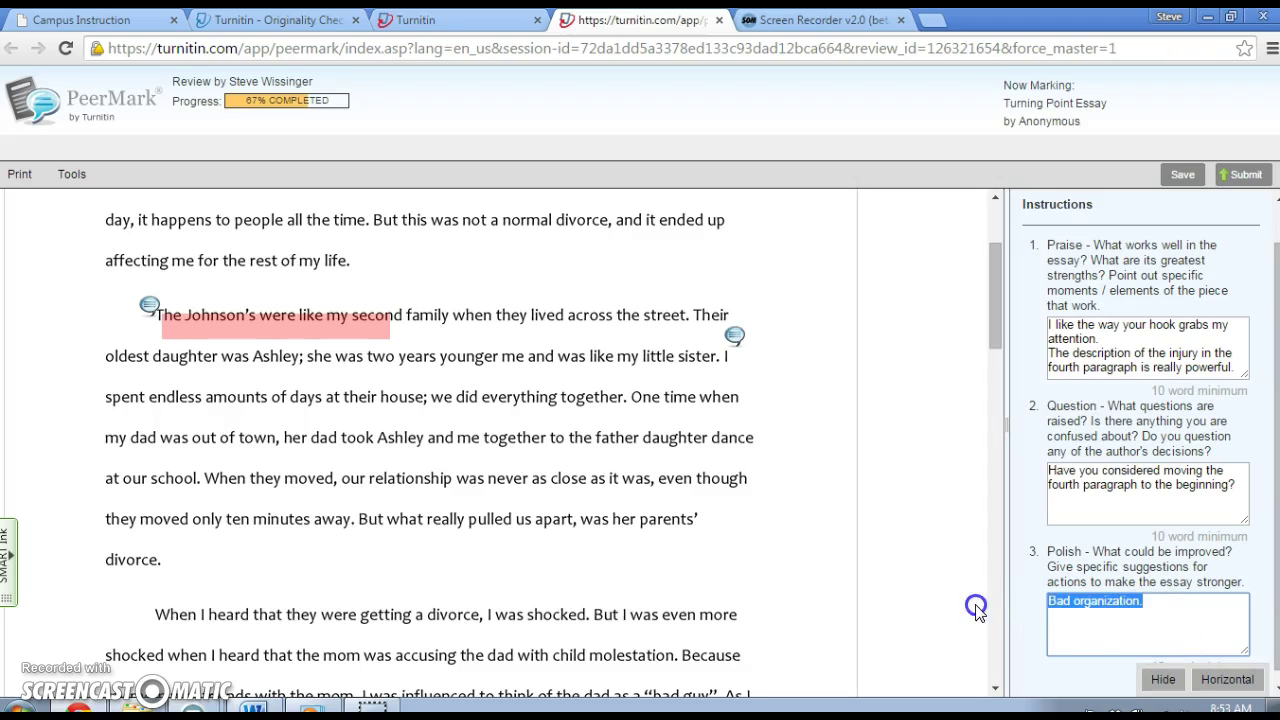
pyautogui.press('BackSpace')
pyautogui.write('Make youir')
pyautogui.write('r thesis clearer')
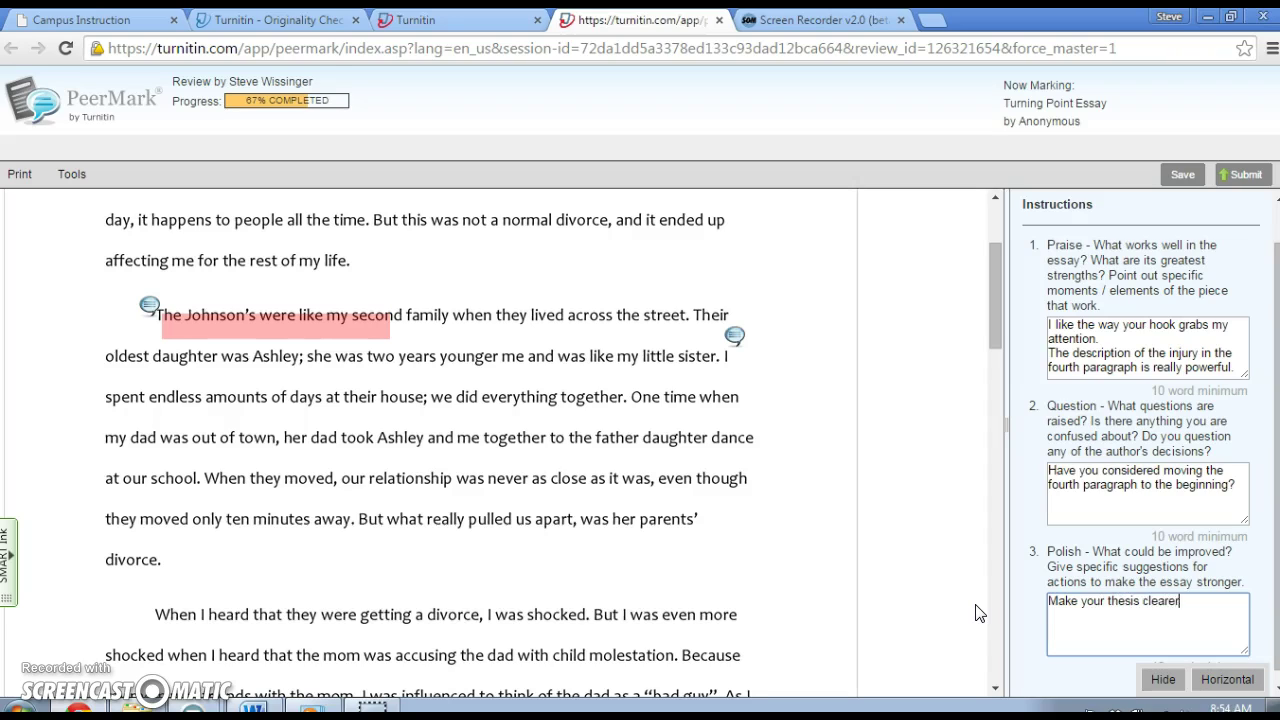
pyautogui.write(' in tyour introductionYour details about')
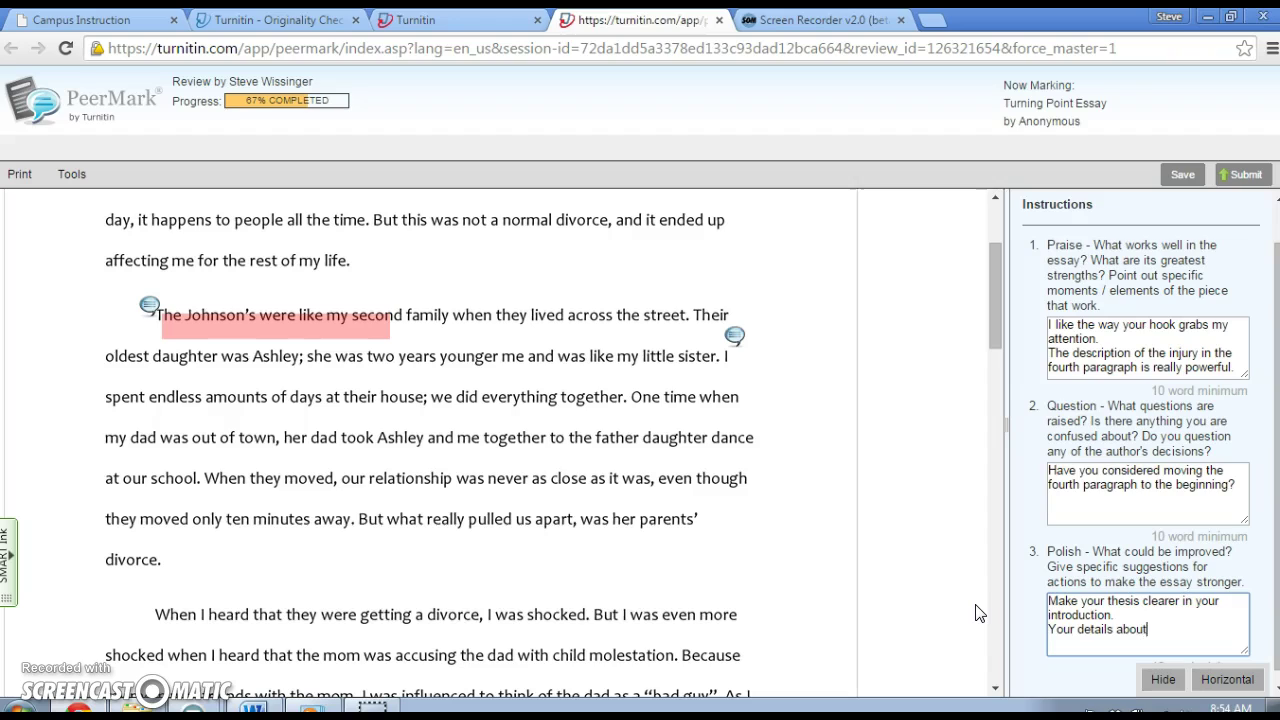
pyautogui.write(' the game in the fifth parag')
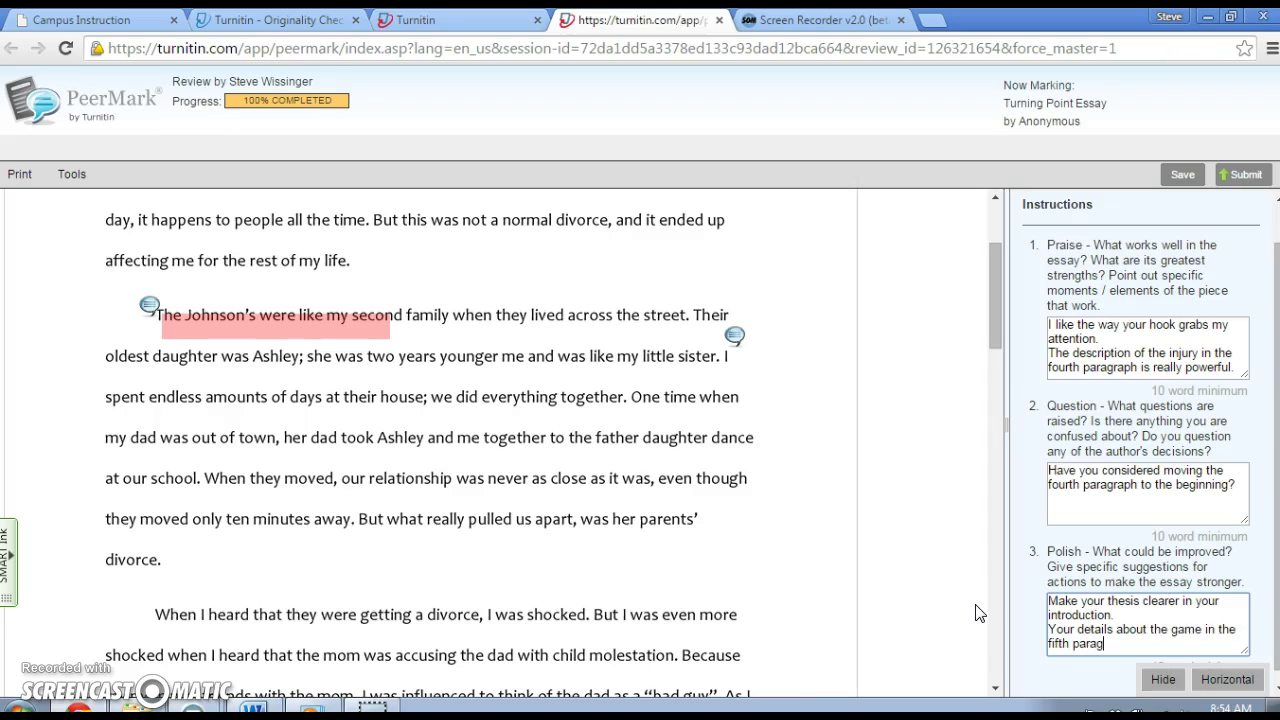
pyautogui.write('raph could be more vivid.')
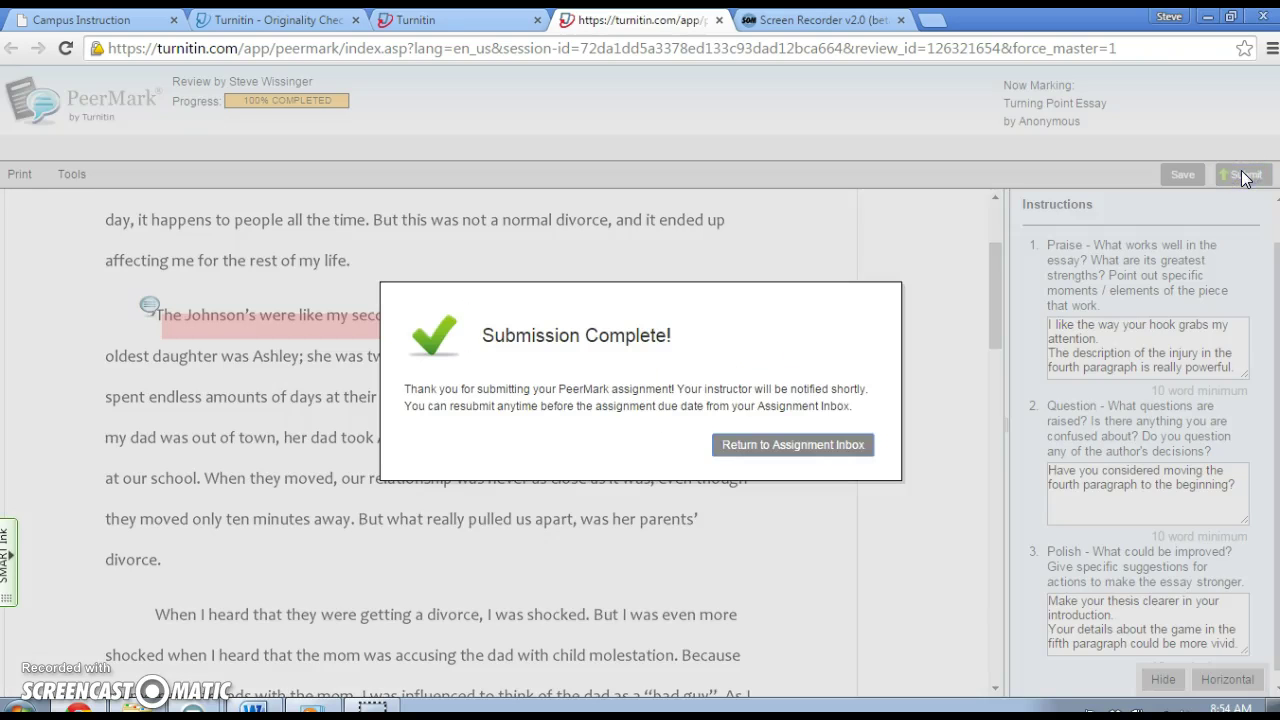
# - Submit the finished review and open the second paper to review from the 11-Sep-2015 PeerMark assignment
pyautogui.click(809, 449)
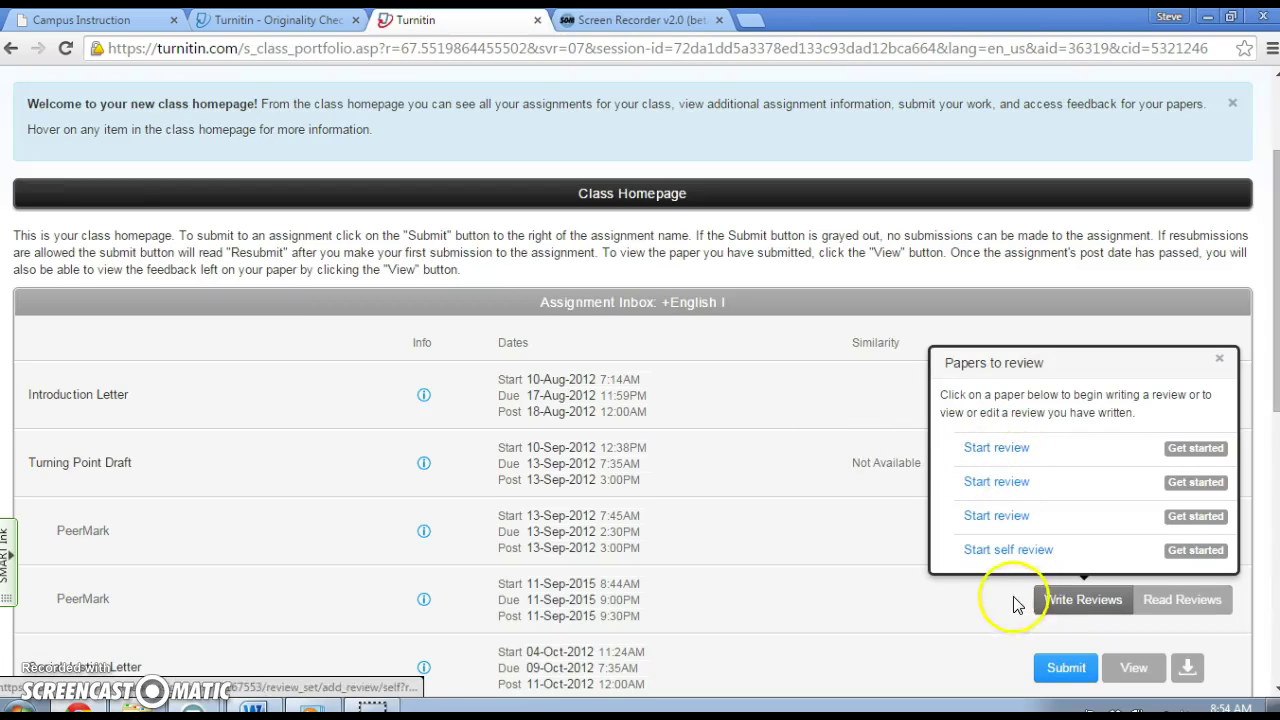
pyautogui.click(1052, 600)
pyautogui.click(1050, 600)
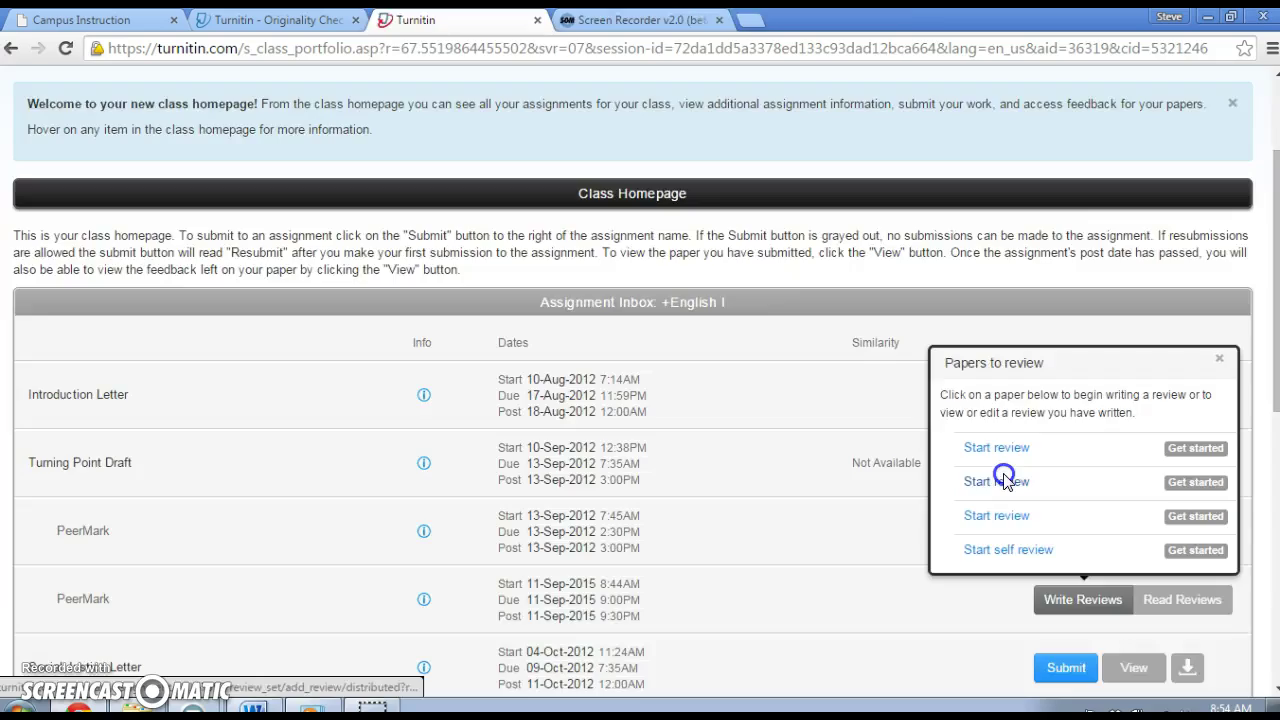
pyautogui.click(1008, 482)
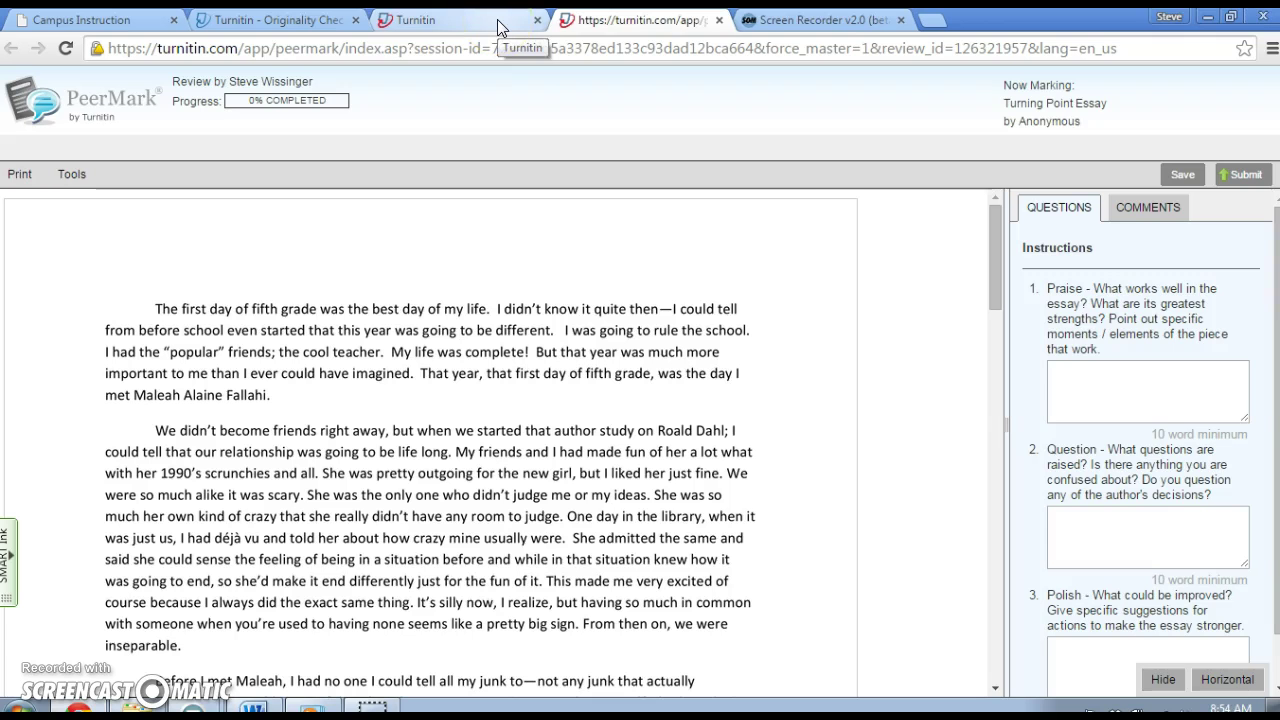
# - Close the list of papers on the class homepage and check whether reviews can be read for the 11-Sep-2015 PeerMark assignment
pyautogui.click(450, 20)
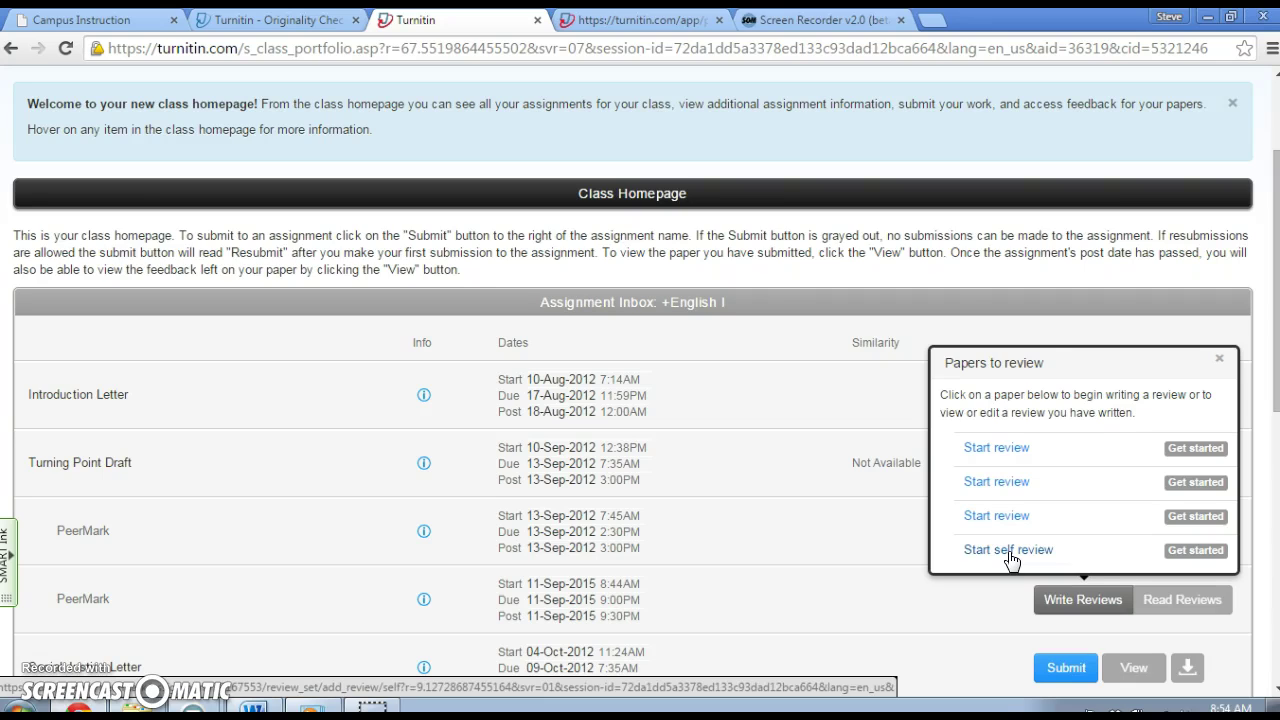
pyautogui.click(1219, 360)
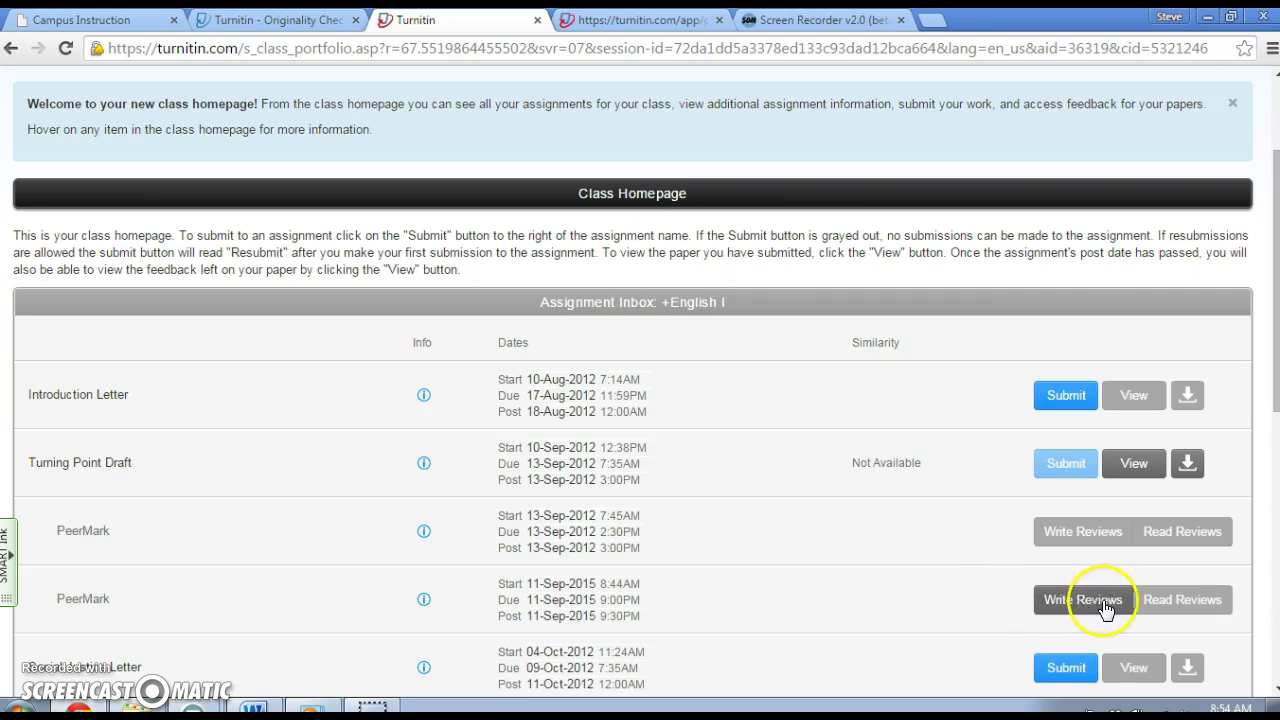
pyautogui.moveTo(1168, 598)
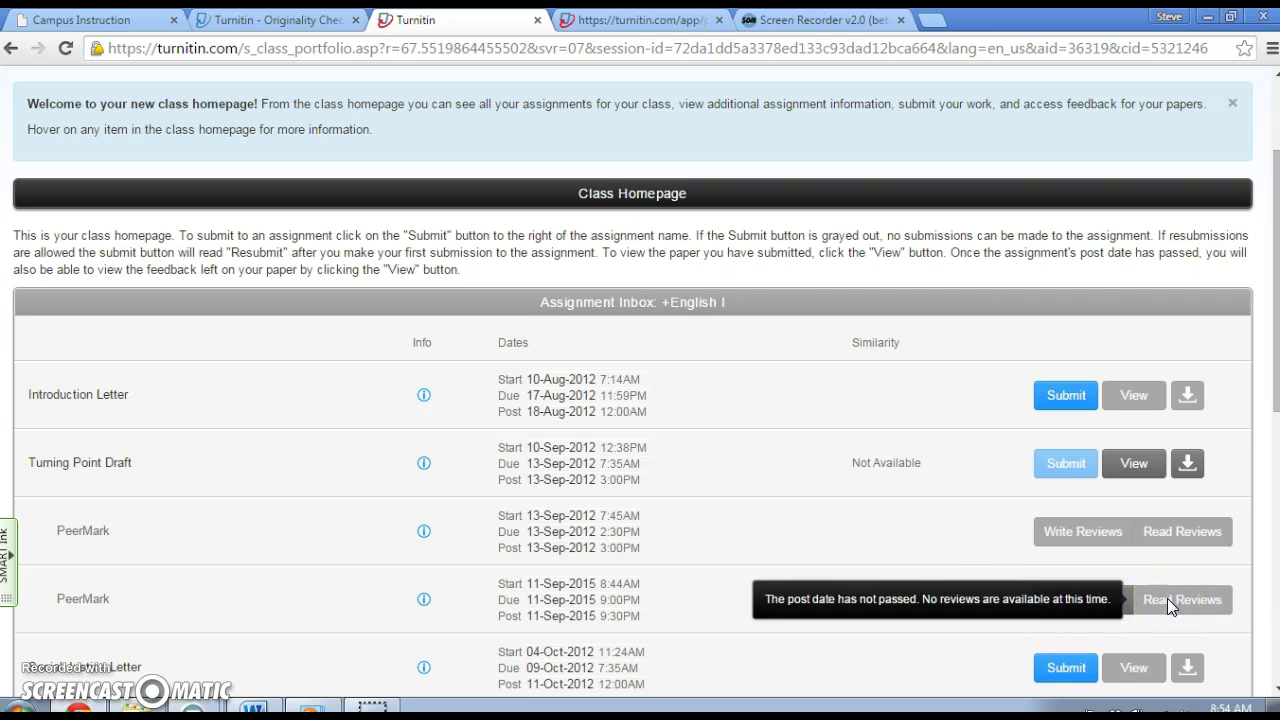